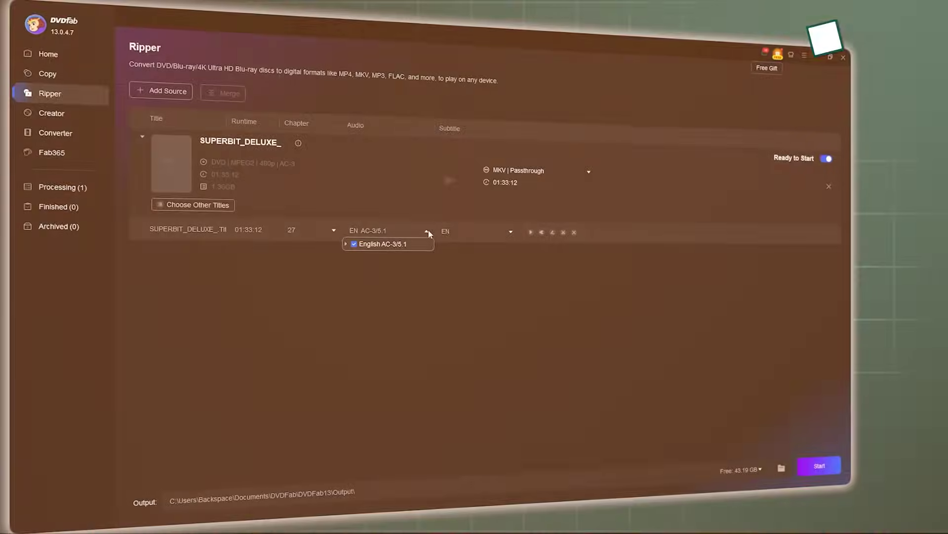
# Step: Look over the loaded title's audio and output profile lists, then close them
pyautogui.click(428, 231)
pyautogui.click(589, 171)
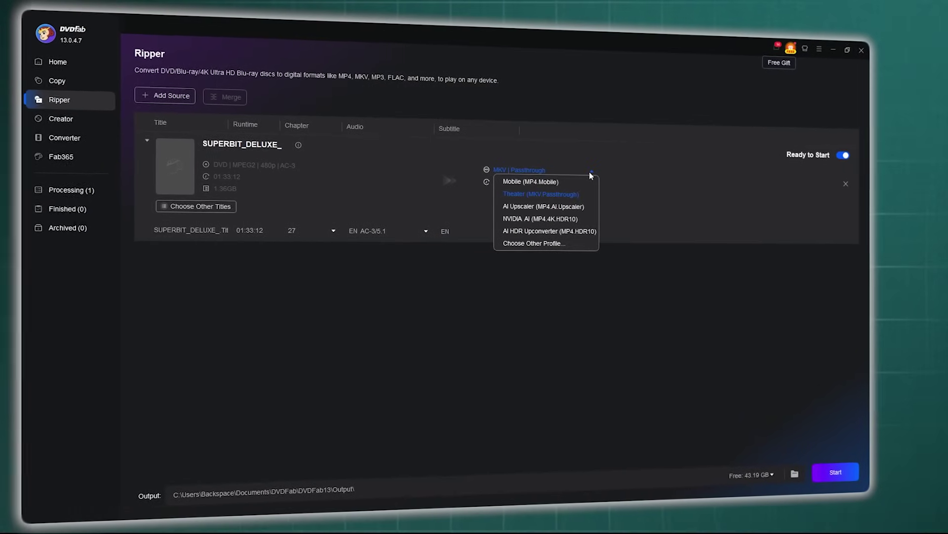
pyautogui.click(563, 242)
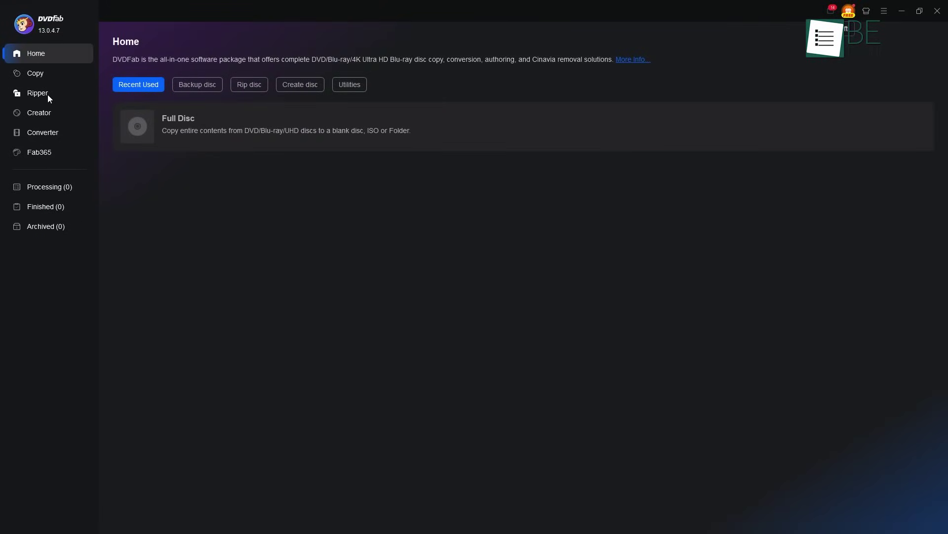
# Step: Switch to the Ripper showing the SUPERBIT_DELUXE_ title set to MKV Passthrough
pyautogui.click(48, 92)
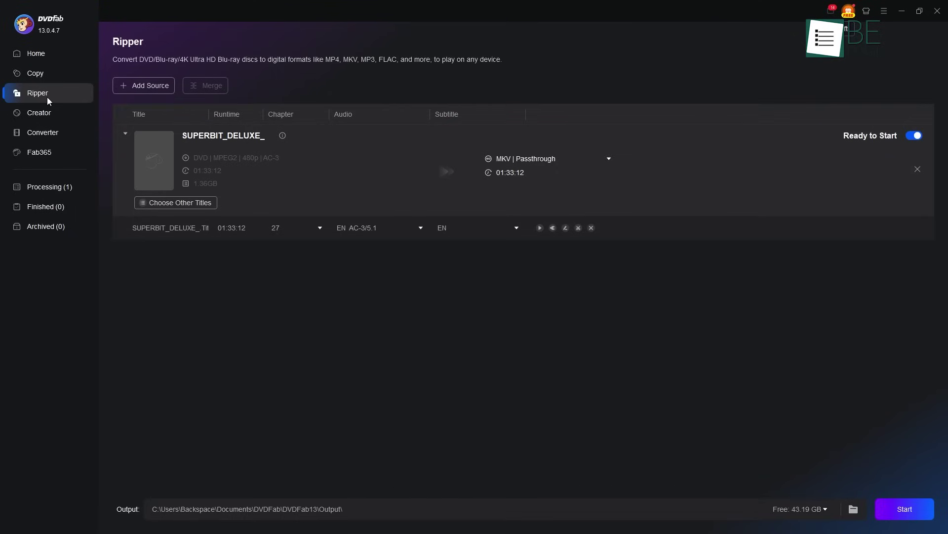
# Step: Open the full profile chooser and browse the Web, Audio, Subtitle and Favourite format lists
pyautogui.click(608, 160)
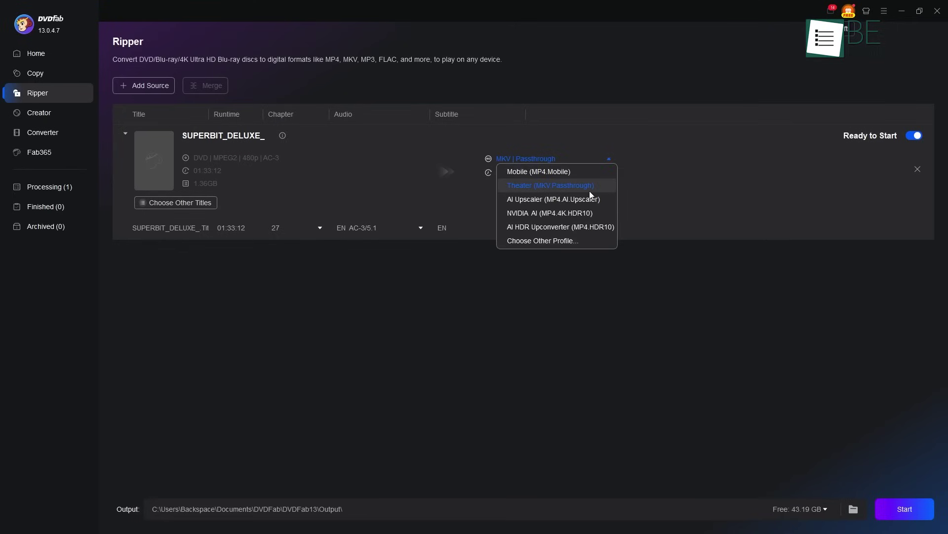
pyautogui.click(577, 240)
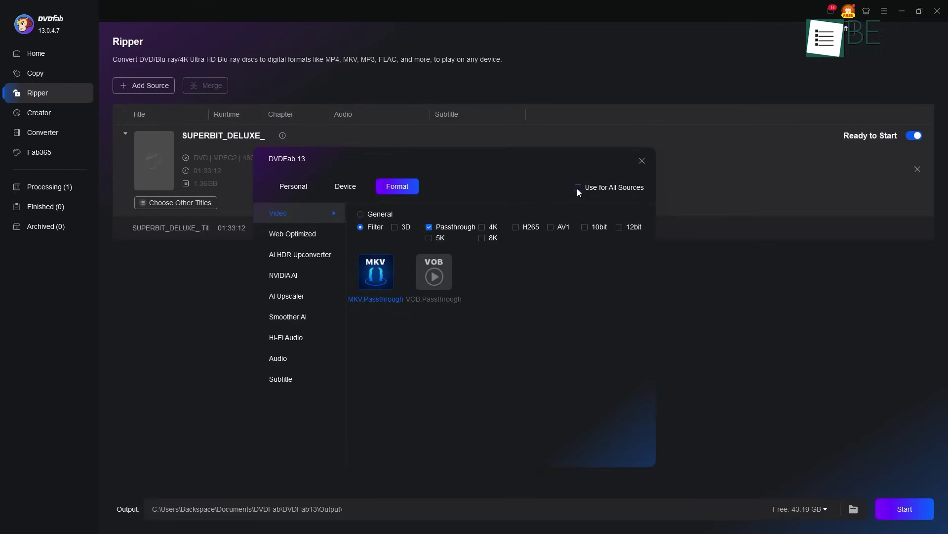
pyautogui.click(304, 233)
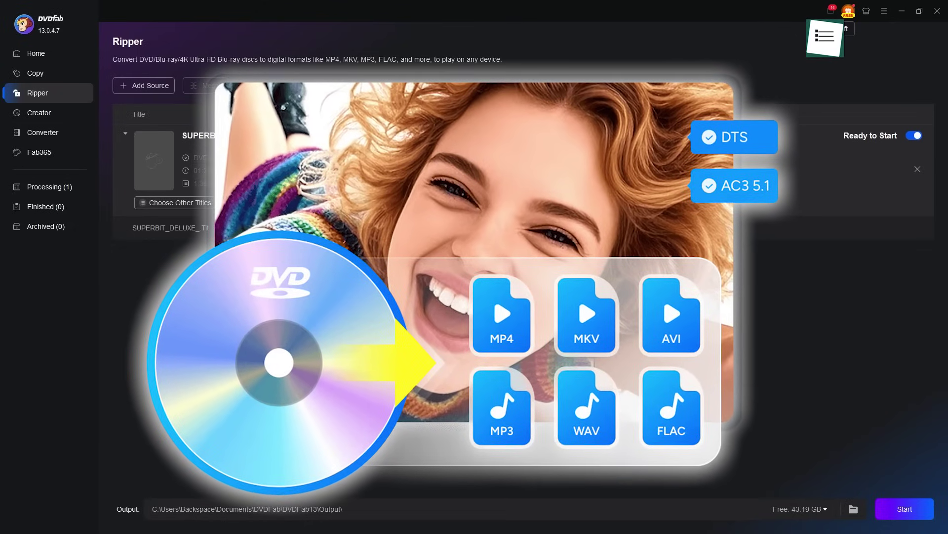
pyautogui.click(296, 364)
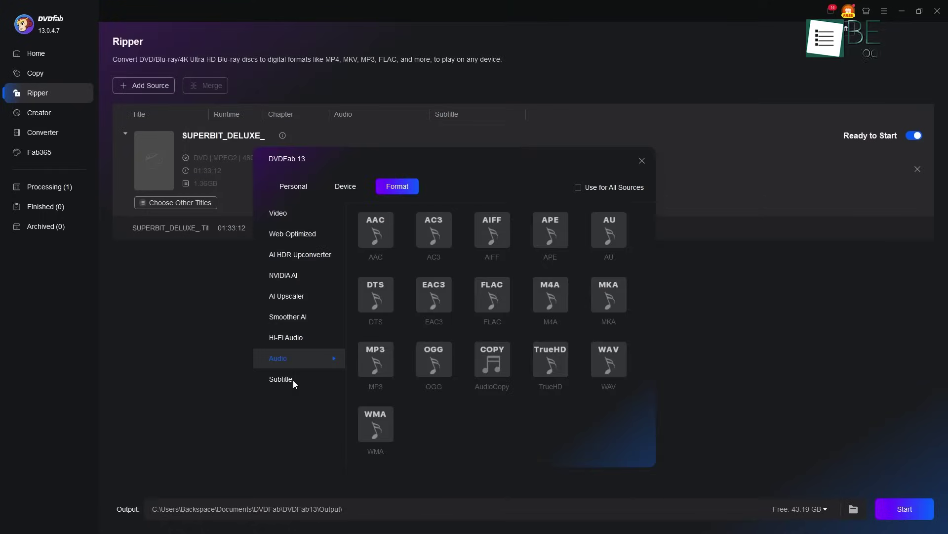
pyautogui.click(292, 381)
pyautogui.click(297, 189)
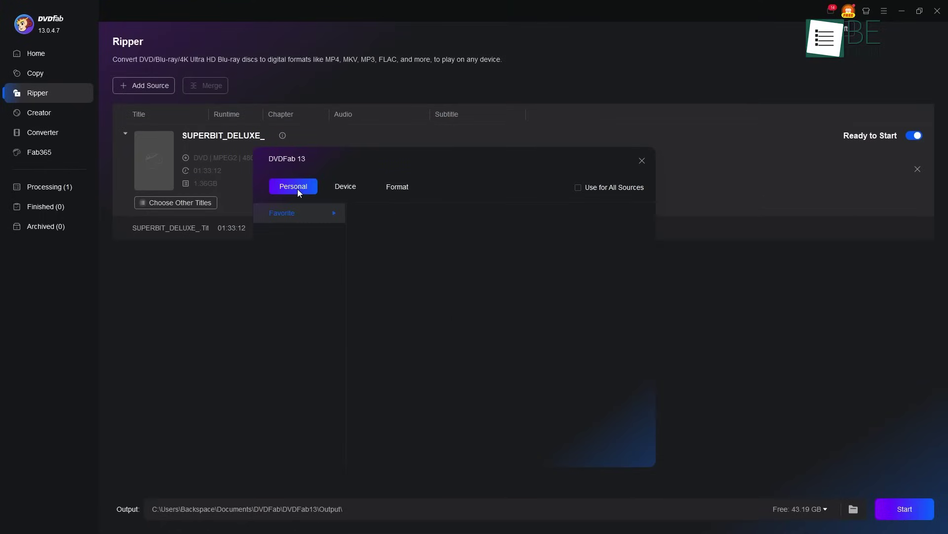
# Step: Browse the Apple iPhone and HuaWei device profiles
pyautogui.click(334, 190)
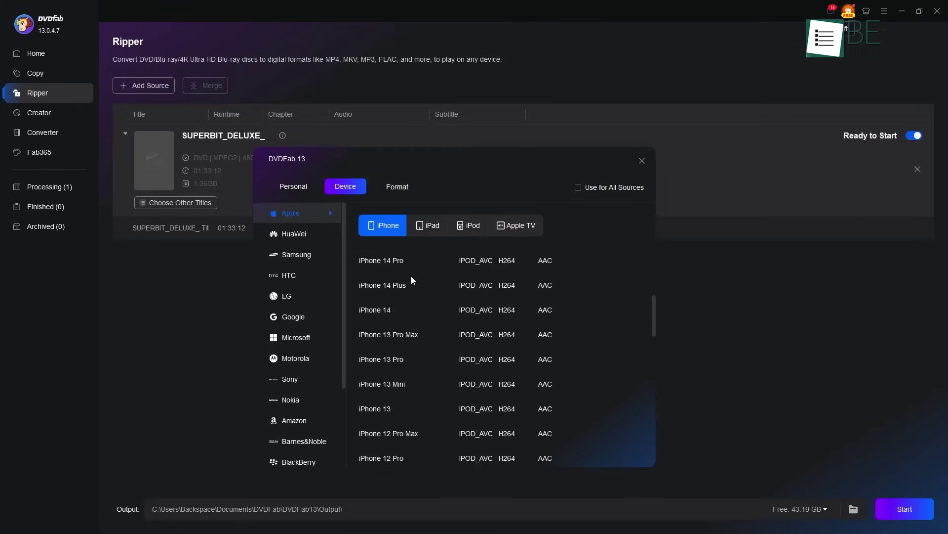
pyautogui.scroll(-12, 411, 276)
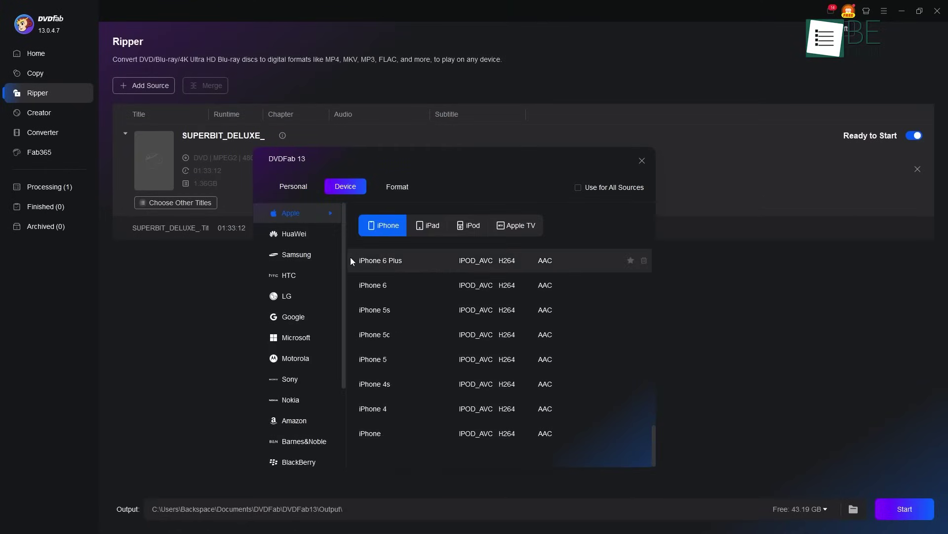
pyautogui.click(298, 236)
pyautogui.scroll(-10, 390, 273)
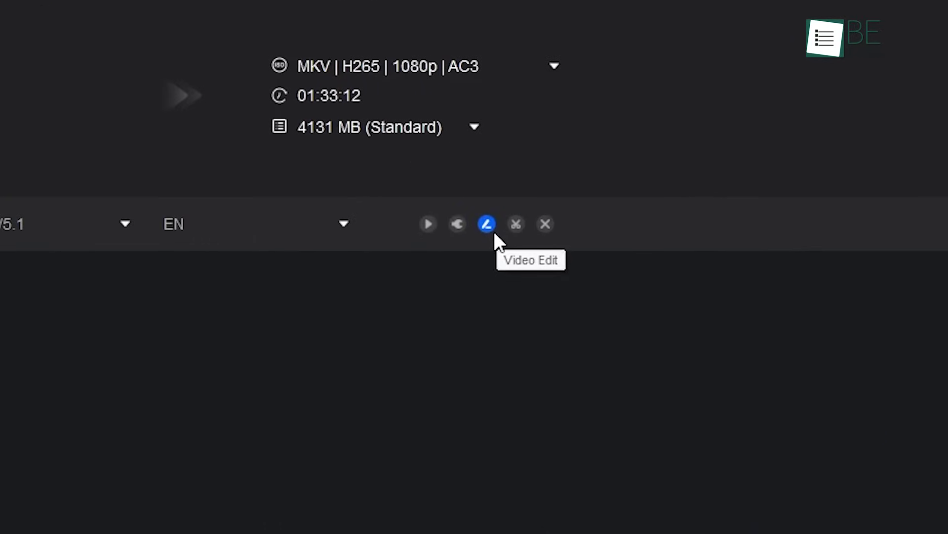
# Step: In the title's video editor, split it into two clips and move the watermark text lower left
pyautogui.click(487, 225)
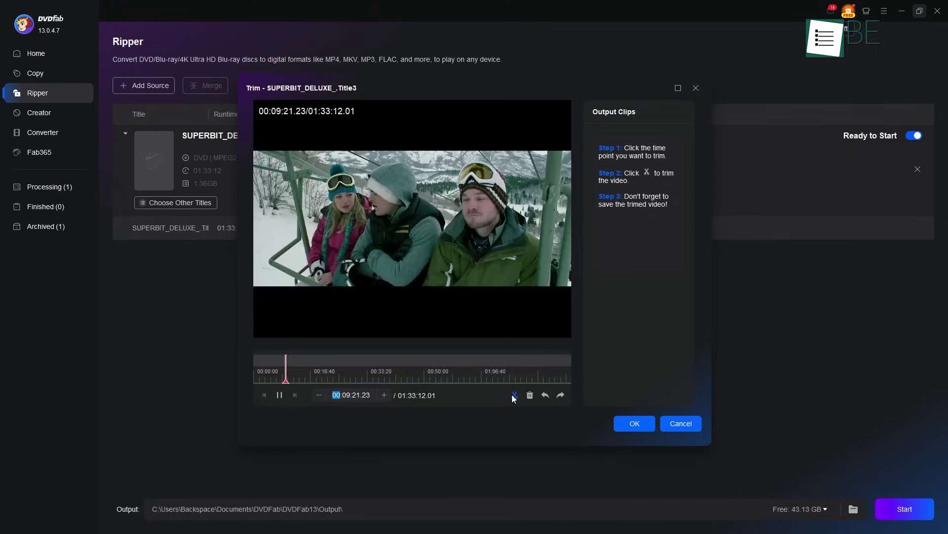
pyautogui.click(515, 394)
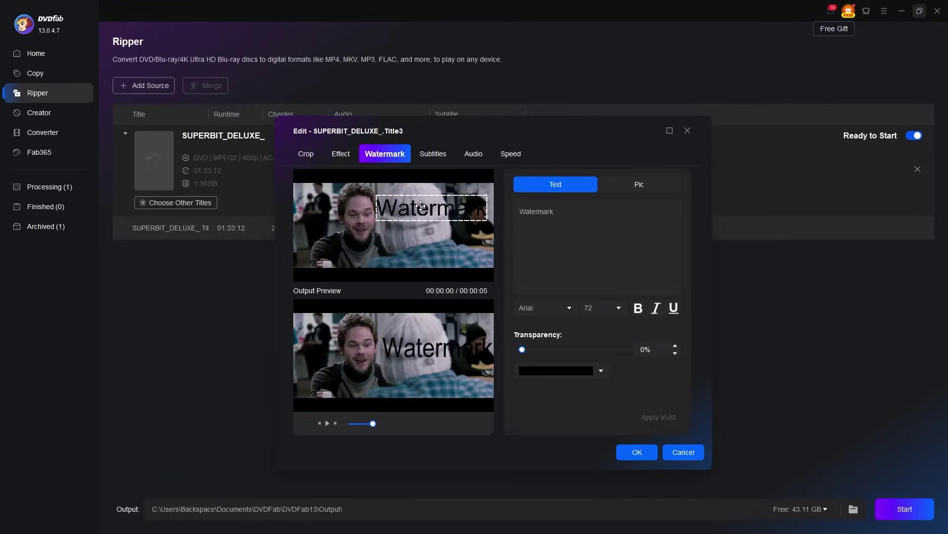
pyautogui.moveTo(420, 204); pyautogui.dragTo(384, 218)
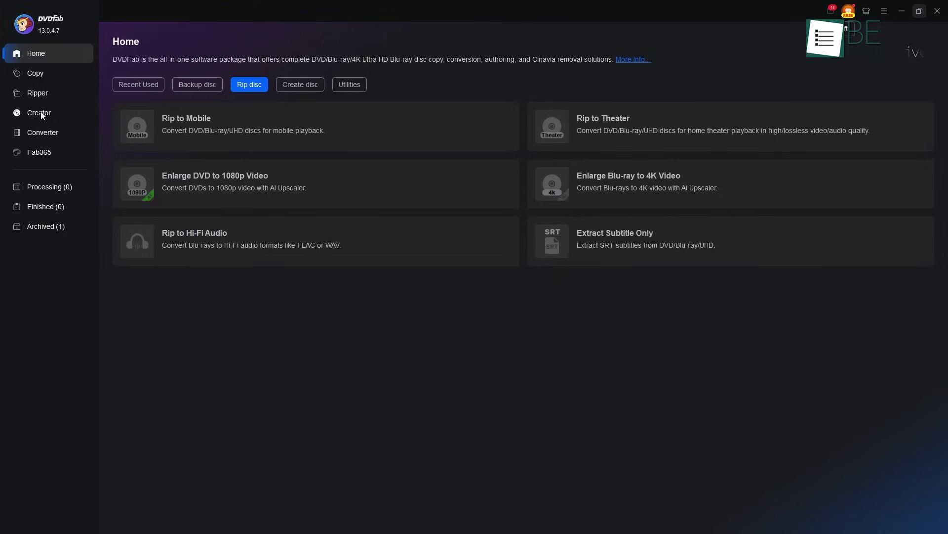
# Step: Return to the Ripper and set the title's profile to Mobile (MP4 Mobile)
pyautogui.click(41, 95)
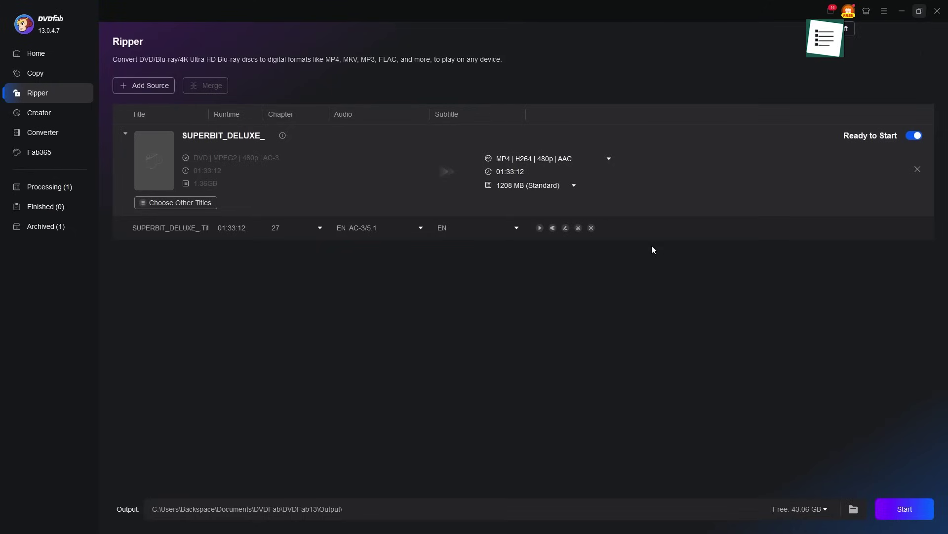
pyautogui.click(612, 161)
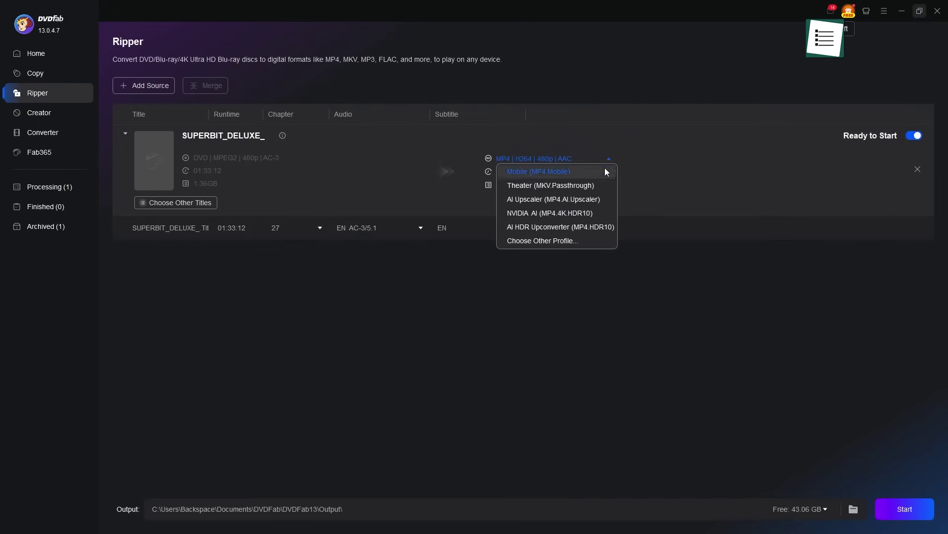
pyautogui.click(572, 240)
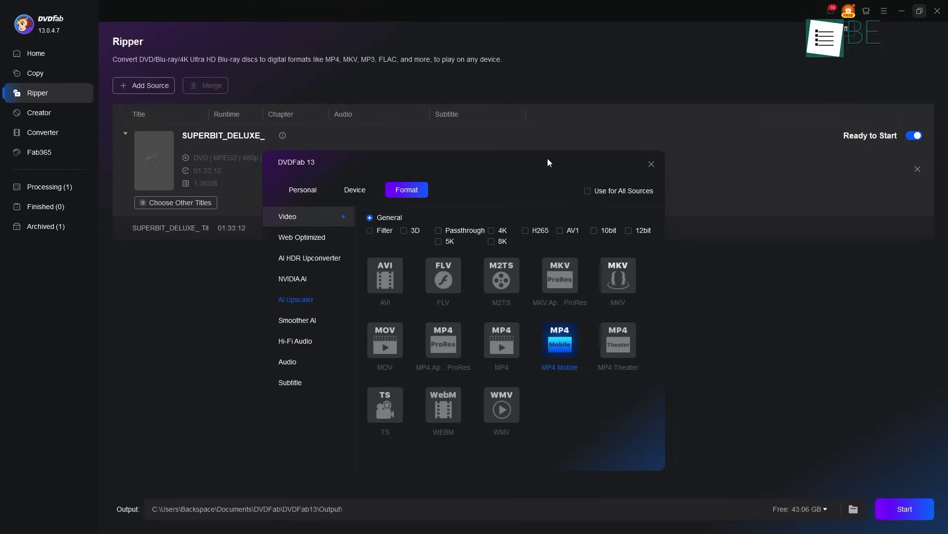
pyautogui.press('Escape')
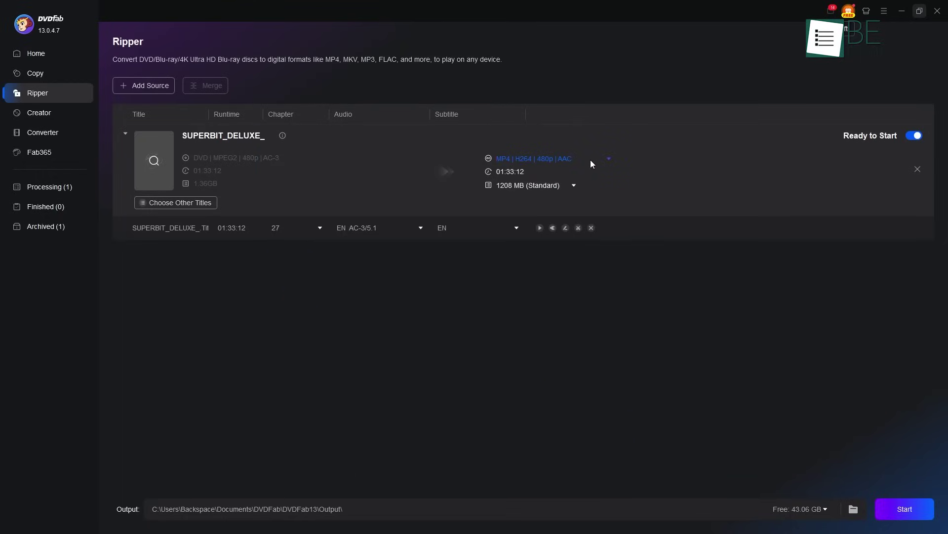
pyautogui.click(591, 159)
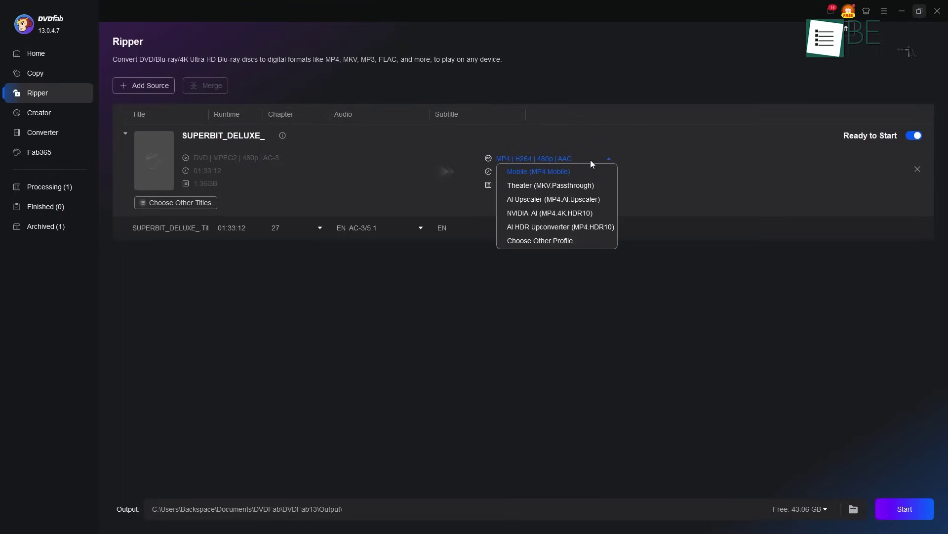
pyautogui.click(565, 170)
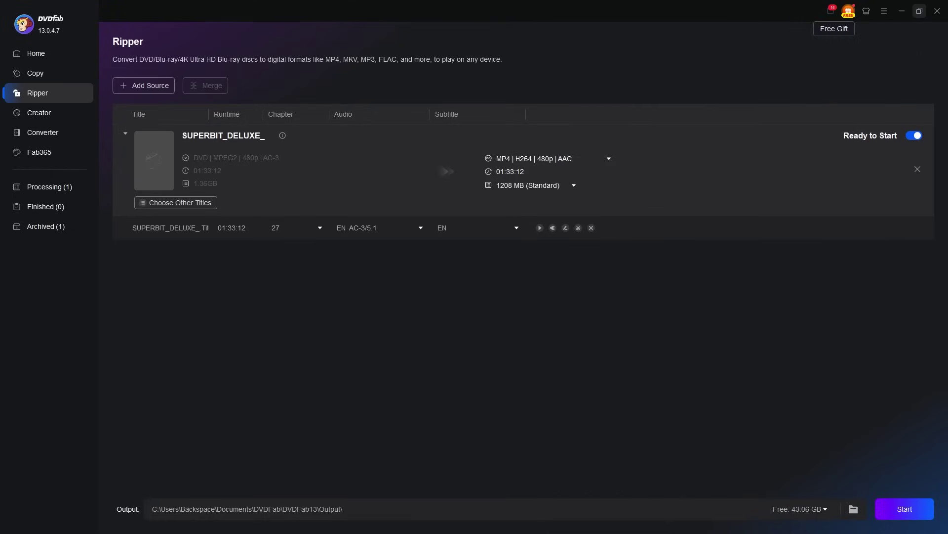
# Step: Set the output size to 669 MB (Fast Speed), leaving Advanced Settings and crop unchanged
pyautogui.click(575, 186)
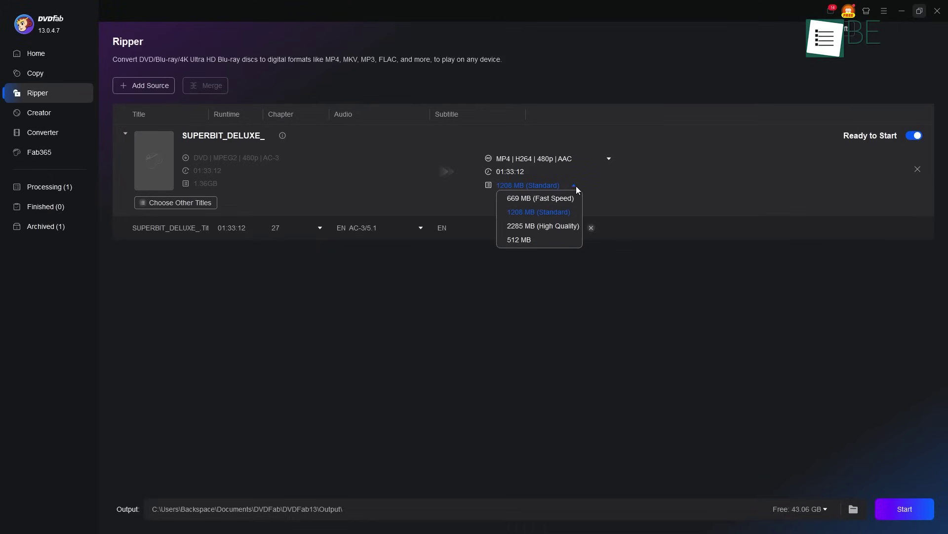
pyautogui.click(533, 200)
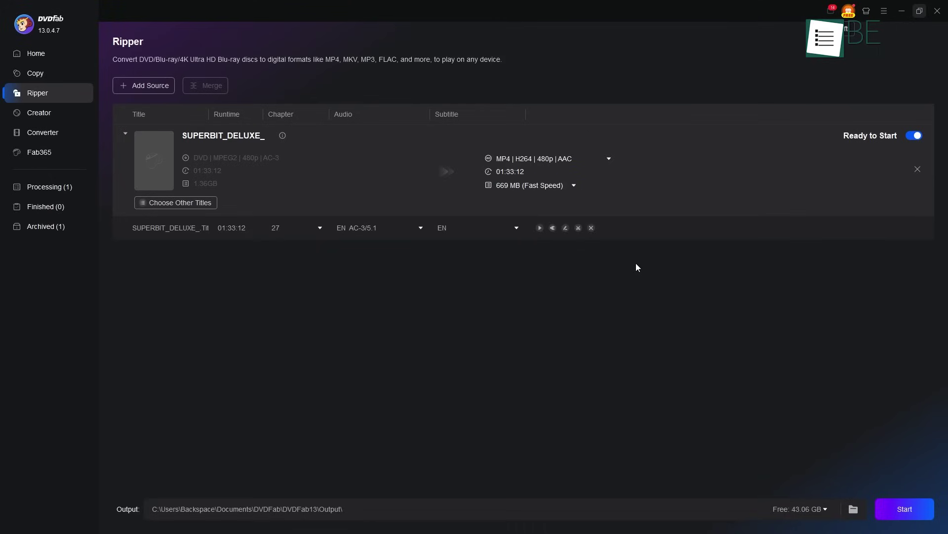
pyautogui.click(552, 229)
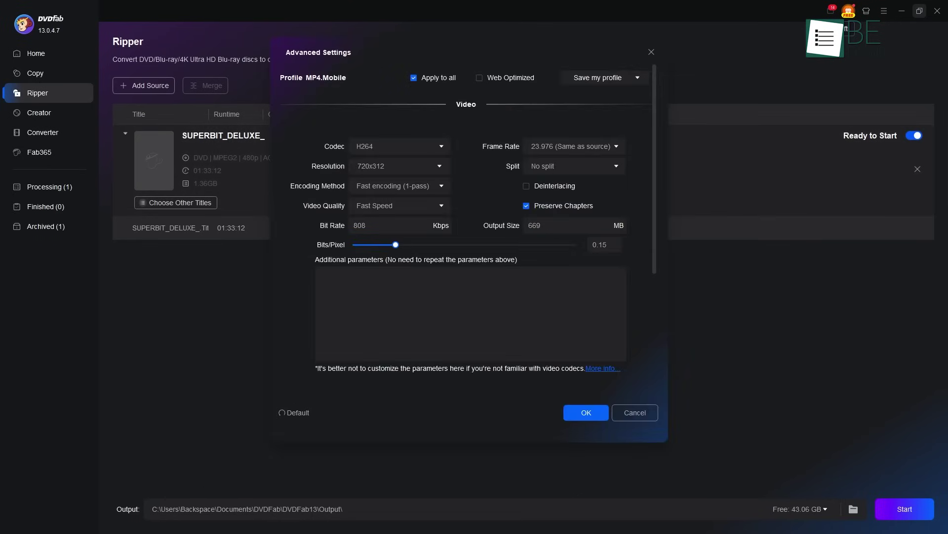
pyautogui.press('Escape')
pyautogui.click(564, 230)
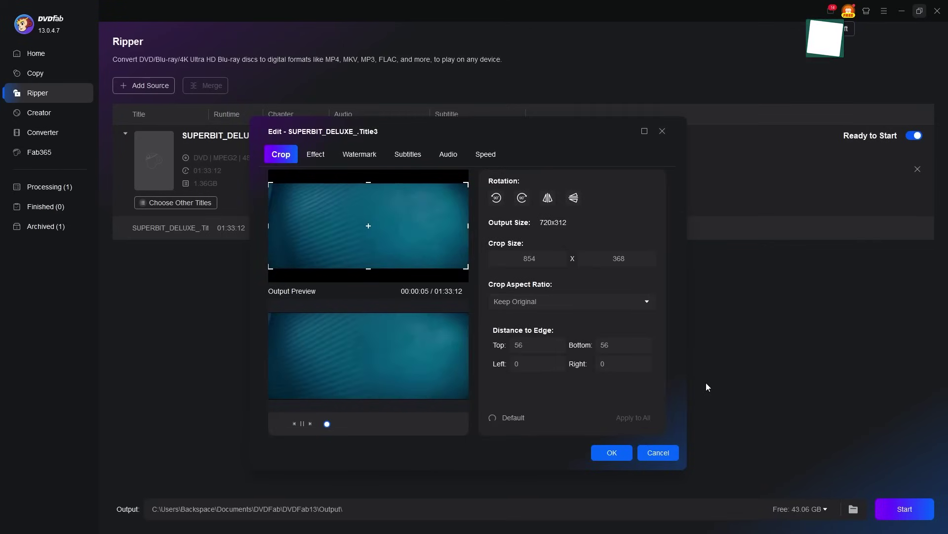
pyautogui.click(663, 131)
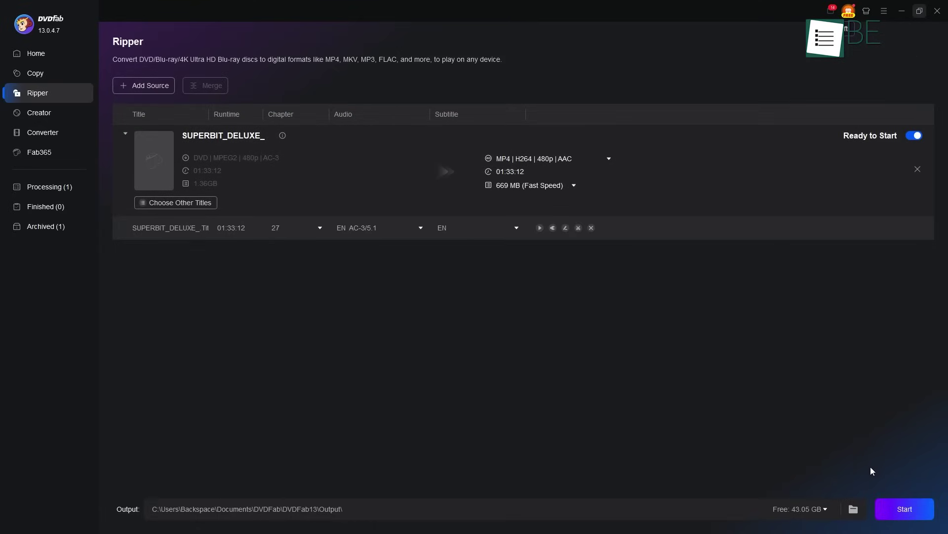
# Step: Set the output folder to Desktop and start ripping the MP4 Mobile title
pyautogui.click(852, 511)
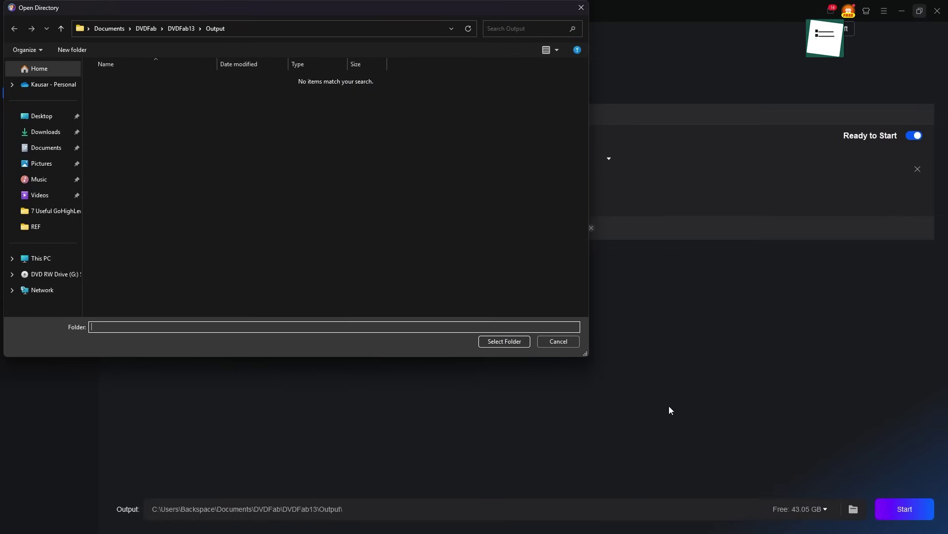
pyautogui.click(39, 119)
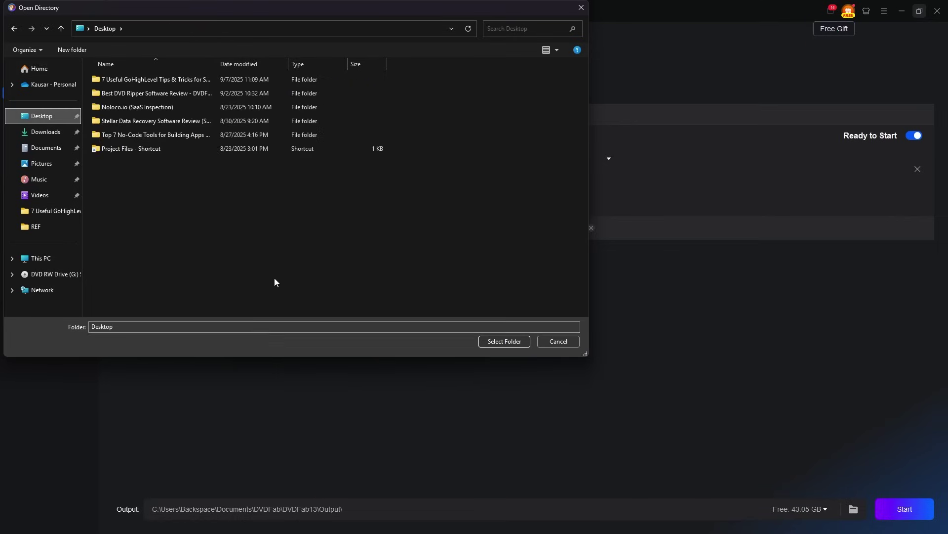
pyautogui.click(494, 341)
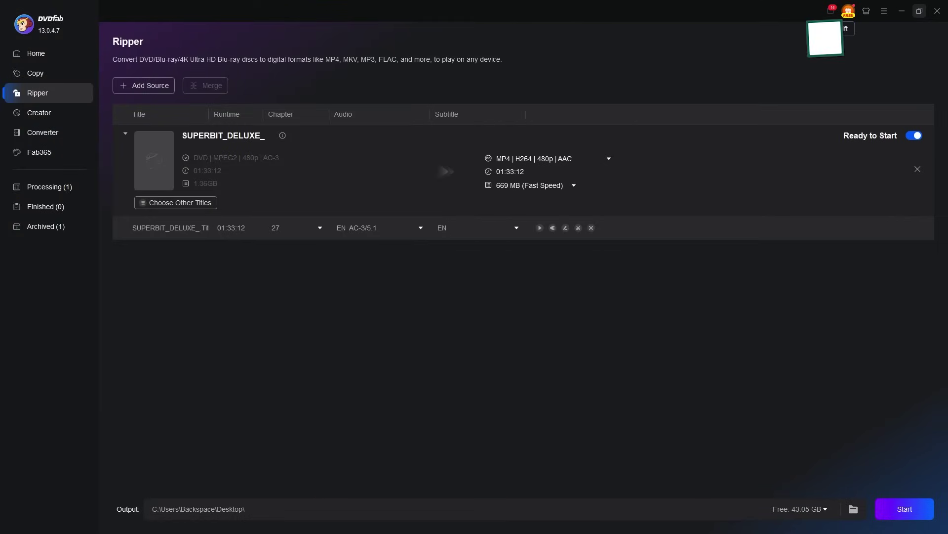
pyautogui.click(905, 510)
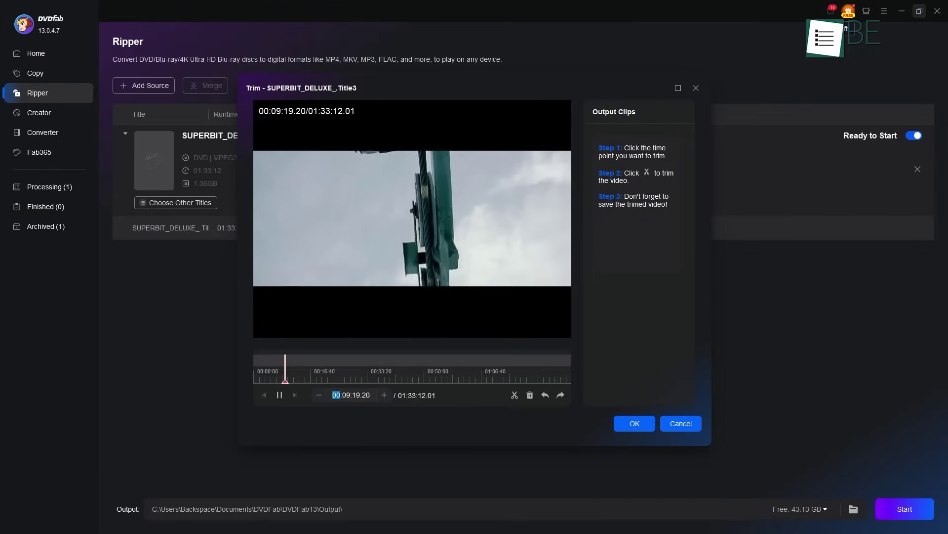
# Step: Split the title into three clips at 00:09:21.23 and 00:19:14.22
pyautogui.click(515, 394)
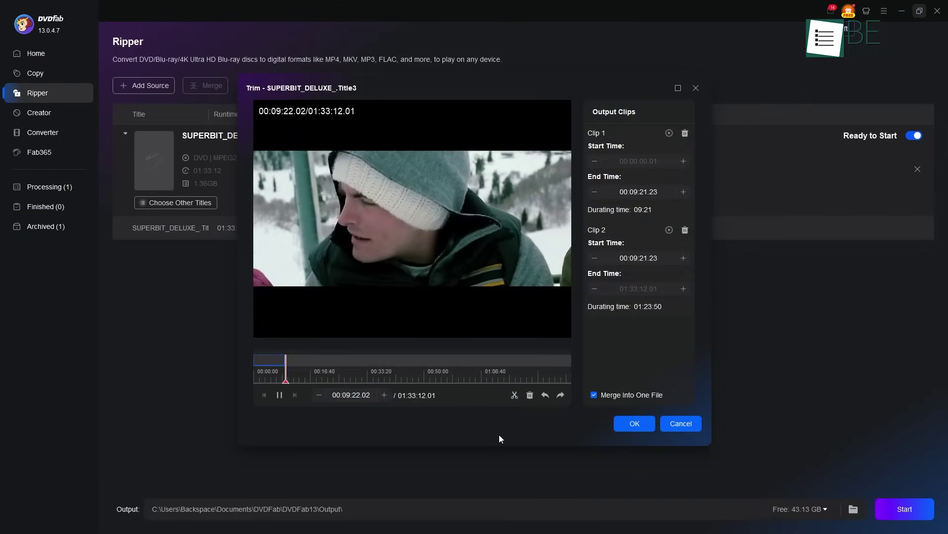
pyautogui.click(319, 361)
pyautogui.click(514, 394)
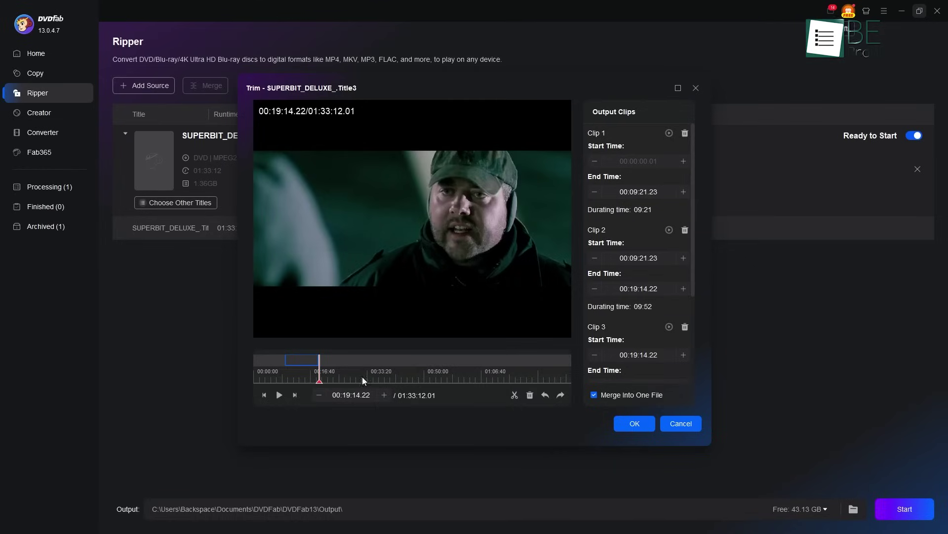
# Step: Move the playhead to around 00:13:01 and keep subtitles set to None Subtitles
pyautogui.click(299, 374)
pyautogui.click(299, 375)
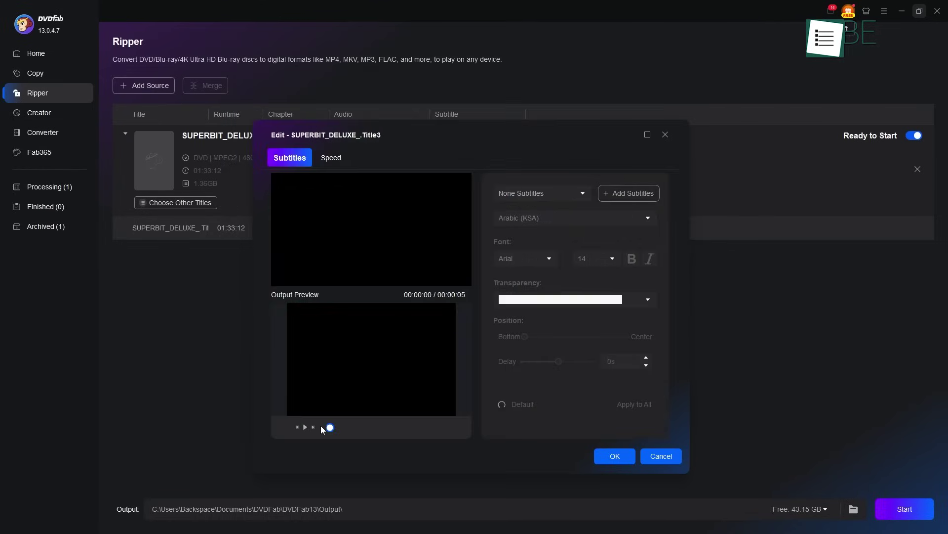
pyautogui.moveTo(329, 428); pyautogui.dragTo(356, 428)
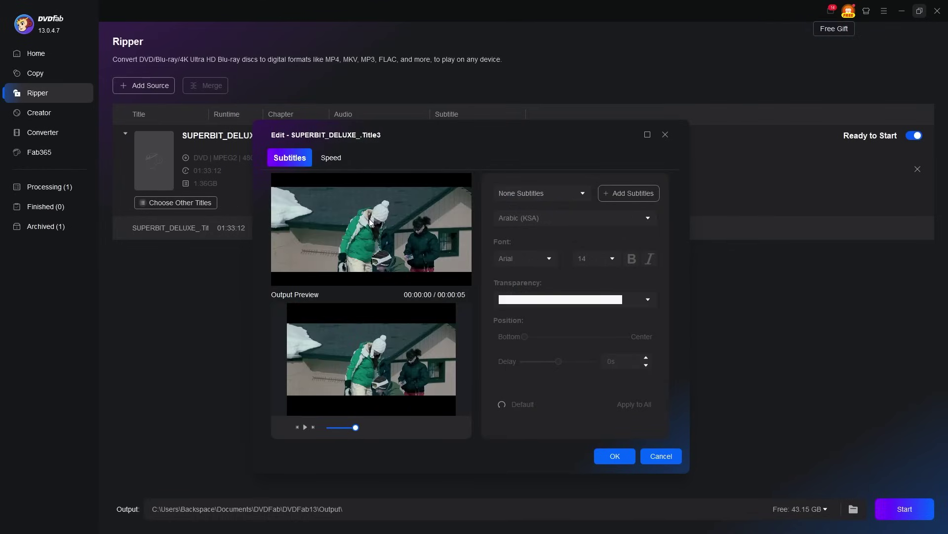
pyautogui.click(530, 197)
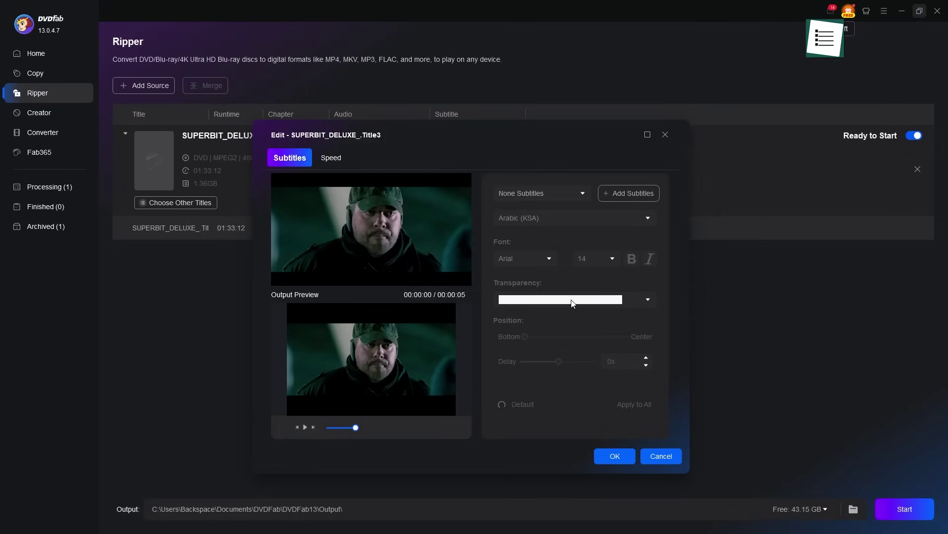
pyautogui.moveTo(579, 135); pyautogui.dragTo(592, 135)
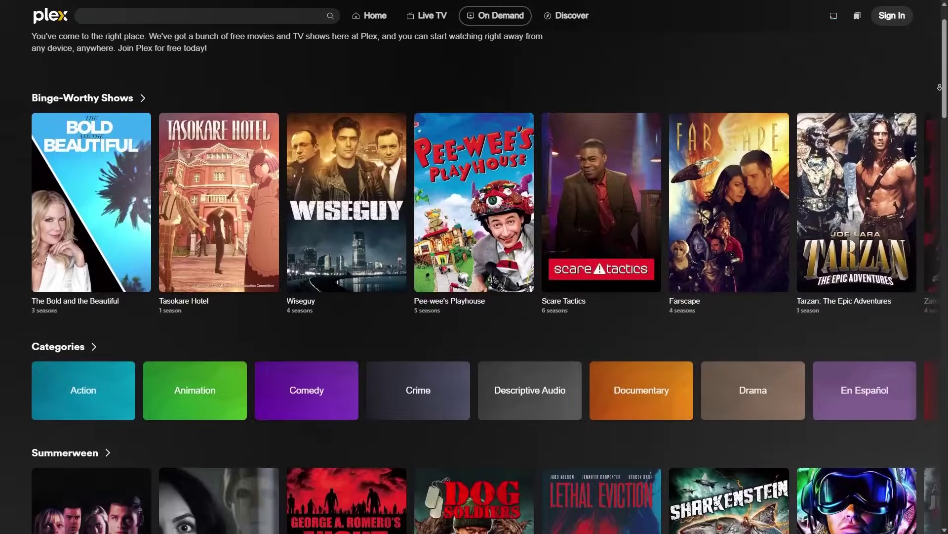
# Step: Scroll the Plex On Demand page past Binge-Worthy Shows and Categories to the Summerween row
pyautogui.scroll(-2, 940, 87)
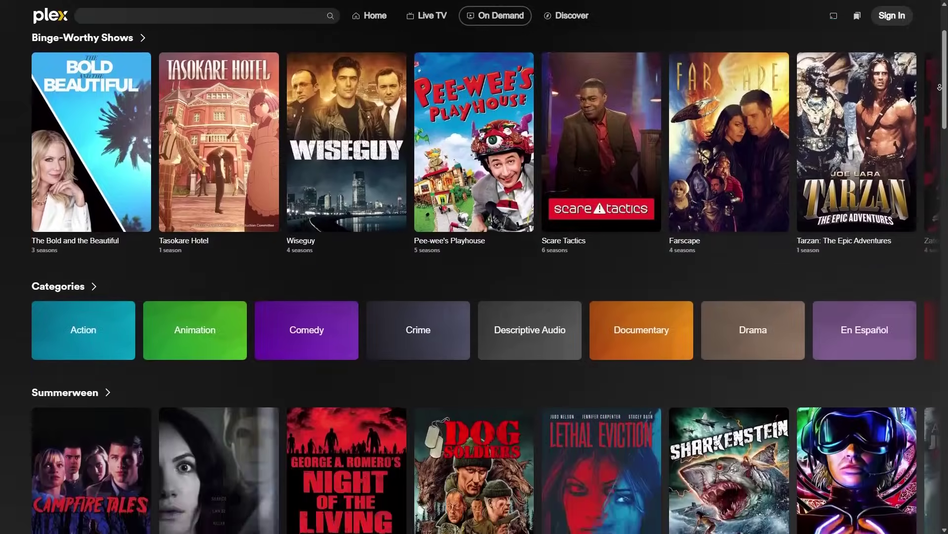
pyautogui.scroll(-2, 939, 87)
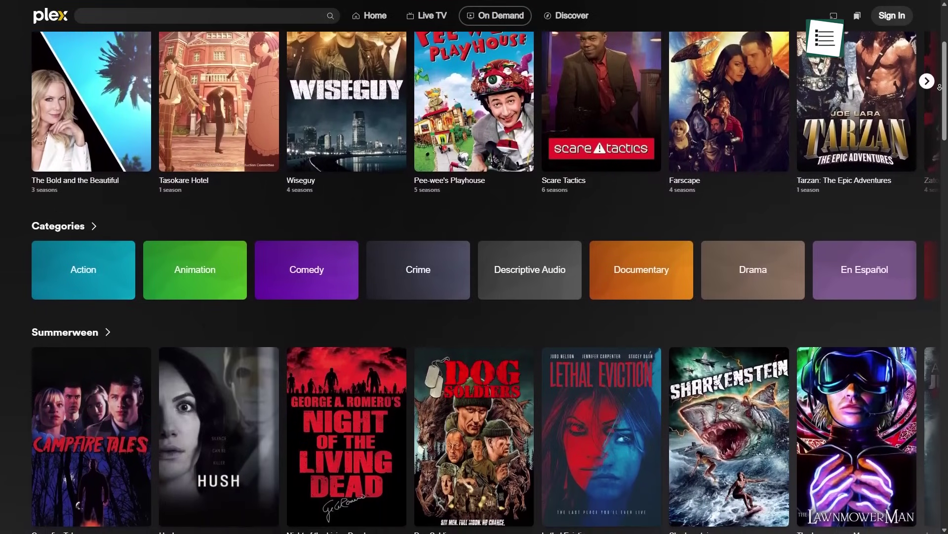
pyautogui.scroll(-2, 940, 87)
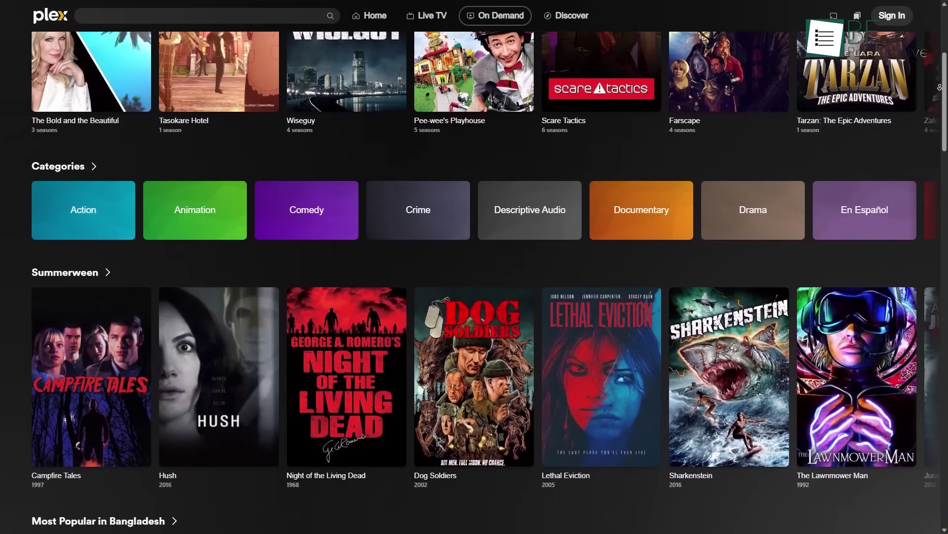
pyautogui.scroll(-2, 939, 87)
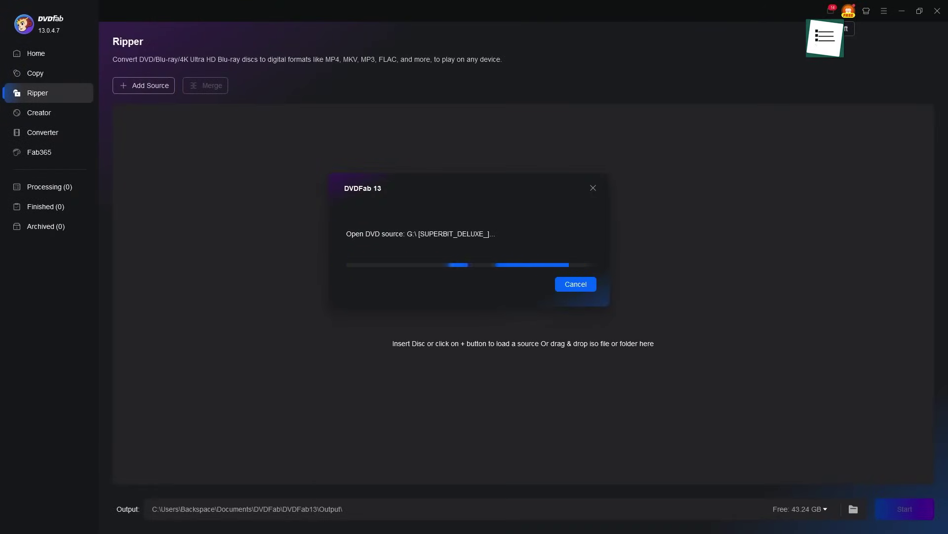
# Step: Browse the Motorola device profiles, close the picker, and reopen the output profile list
pyautogui.click(309, 358)
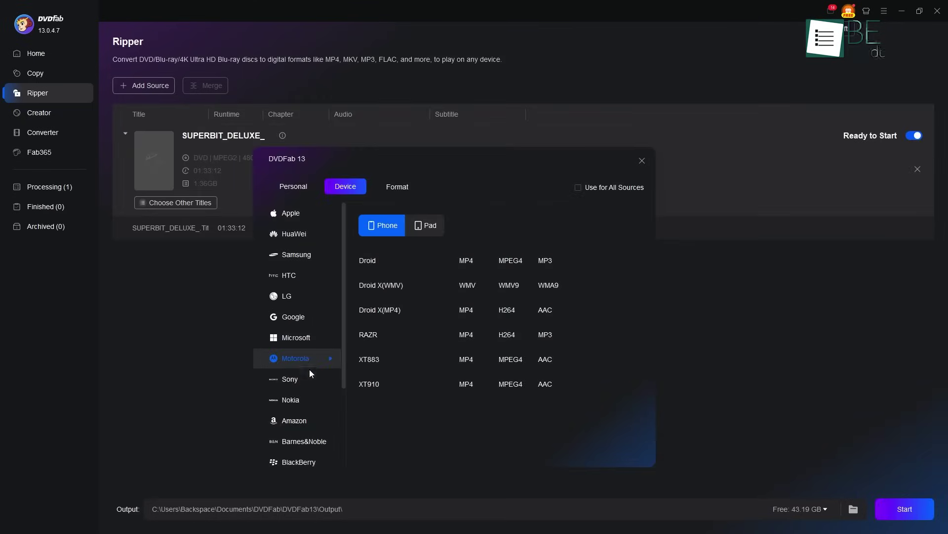
pyautogui.click(642, 159)
pyautogui.click(609, 159)
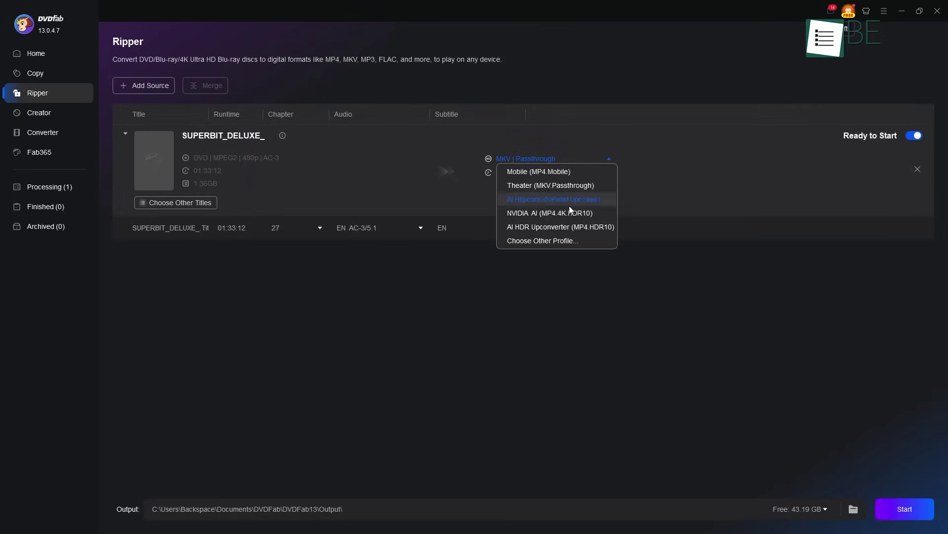